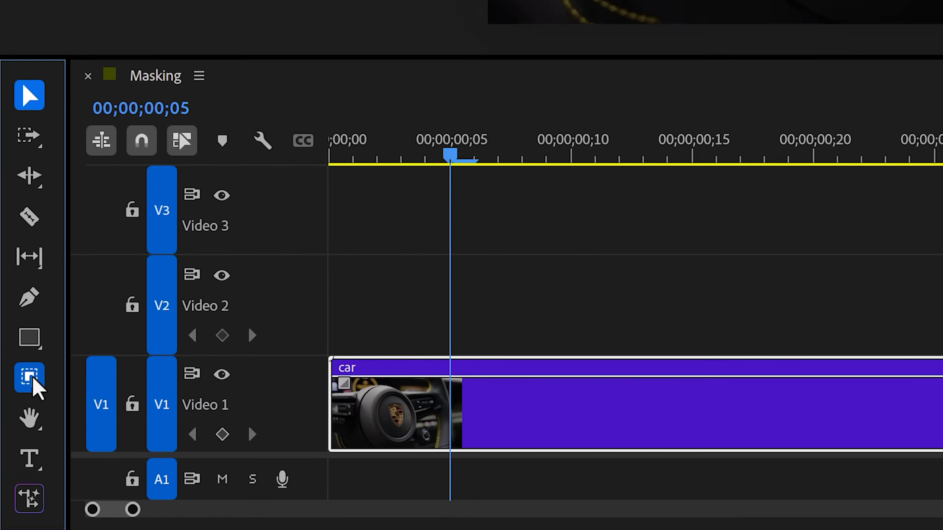
# Draw a closed pen mask with curved points tracing the outline of the Porsche emblem on the steering wheel.
pyautogui.click(31, 381)
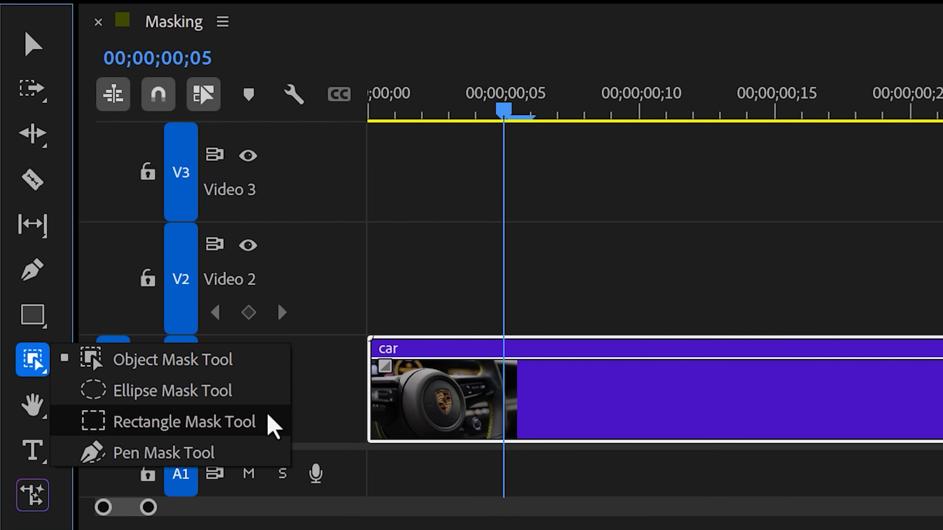
pyautogui.click(242, 452)
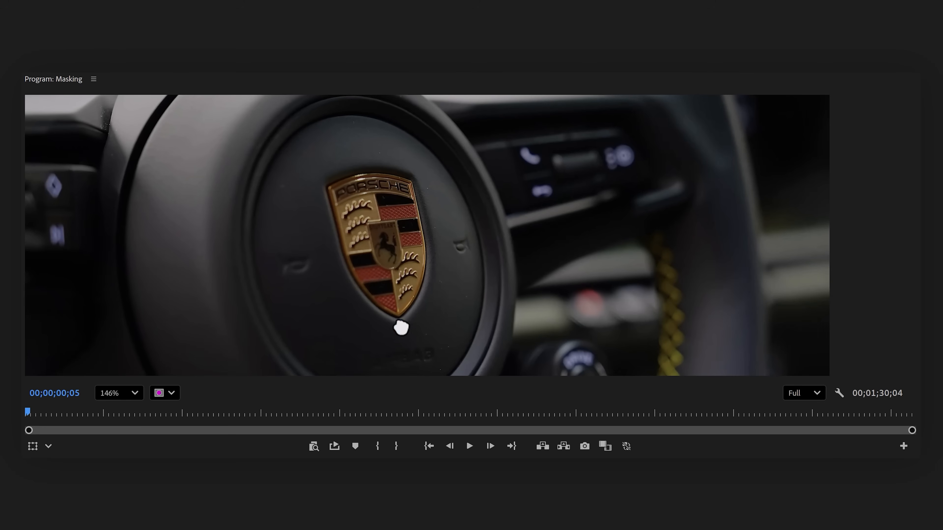
pyautogui.click(398, 320)
pyautogui.moveTo(342, 253); pyautogui.dragTo(327, 202)
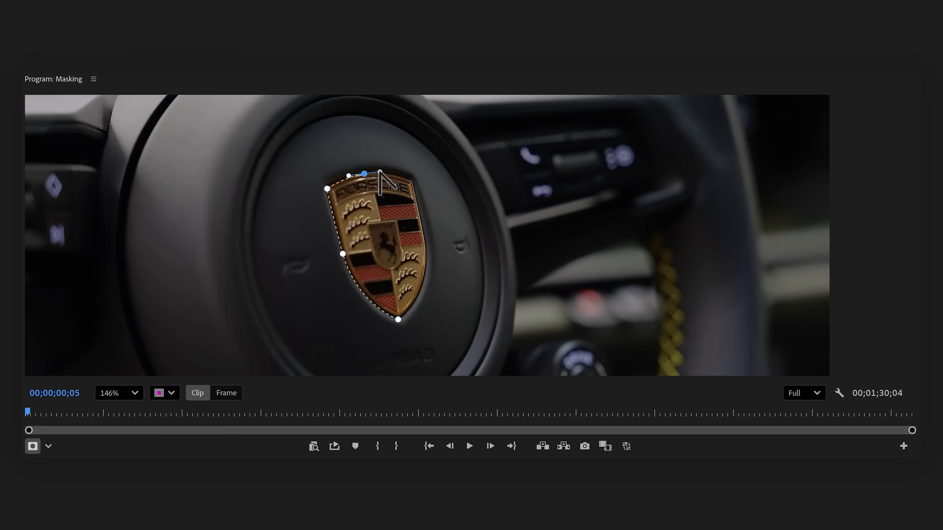
pyautogui.moveTo(377, 327); pyautogui.dragTo(373, 306)
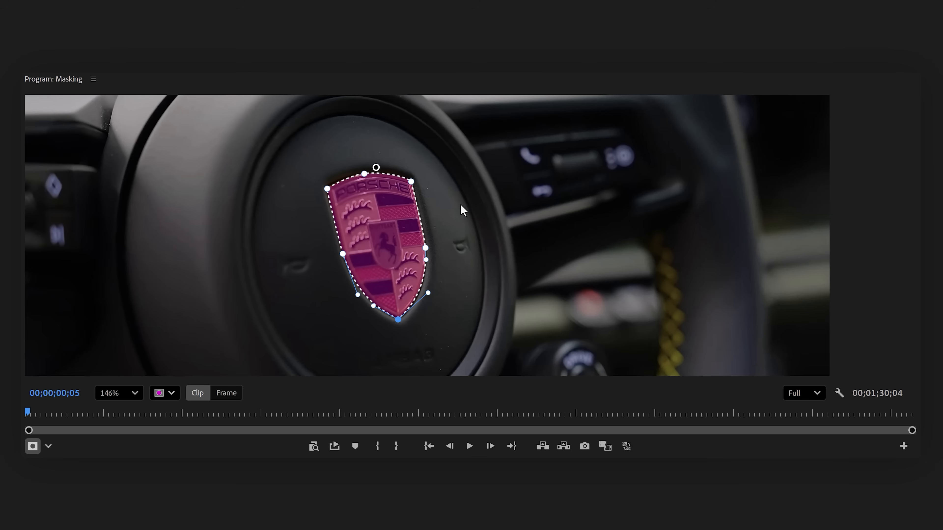
pyautogui.moveTo(374, 124); pyautogui.dragTo(384, 163)
pyautogui.moveTo(139, 260)
pyautogui.mouseDown()
pyautogui.moveTo(269, 227)
pyautogui.moveTo(326, 196)
pyautogui.moveTo(430, 183)
pyautogui.moveTo(537, 192)
pyautogui.mouseUp()
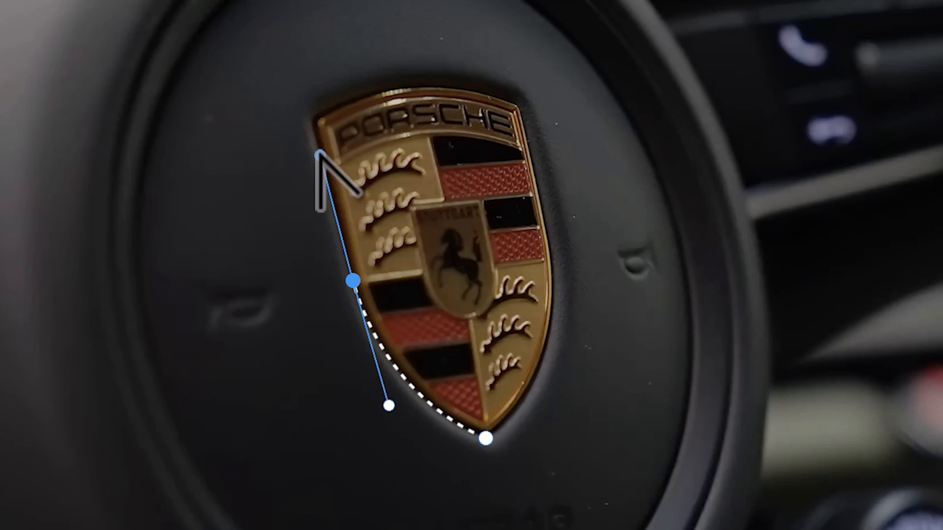
pyautogui.click(315, 123)
pyautogui.click(404, 88)
pyautogui.moveTo(408, 87); pyautogui.dragTo(442, 84)
pyautogui.moveTo(517, 107)
pyautogui.mouseDown()
pyautogui.moveTo(532, 120)
pyautogui.moveTo(522, 122)
pyautogui.mouseUp()
pyautogui.moveTo(552, 266); pyautogui.dragTo(553, 295)
pyautogui.moveTo(485, 438); pyautogui.dragTo(423, 460)
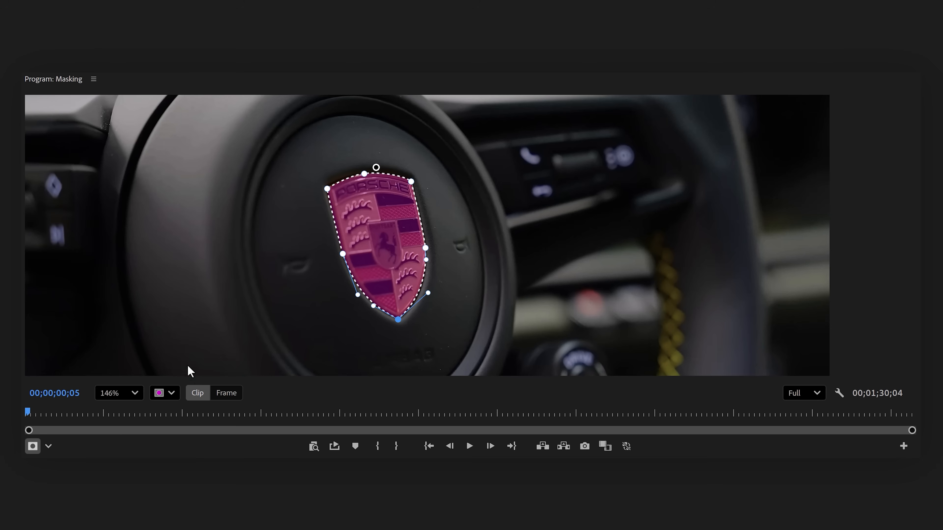
# Set the mask display to Red Overlay and assign the unassigned pen mask to the car clip's Opacity effect.
pyautogui.click(172, 393)
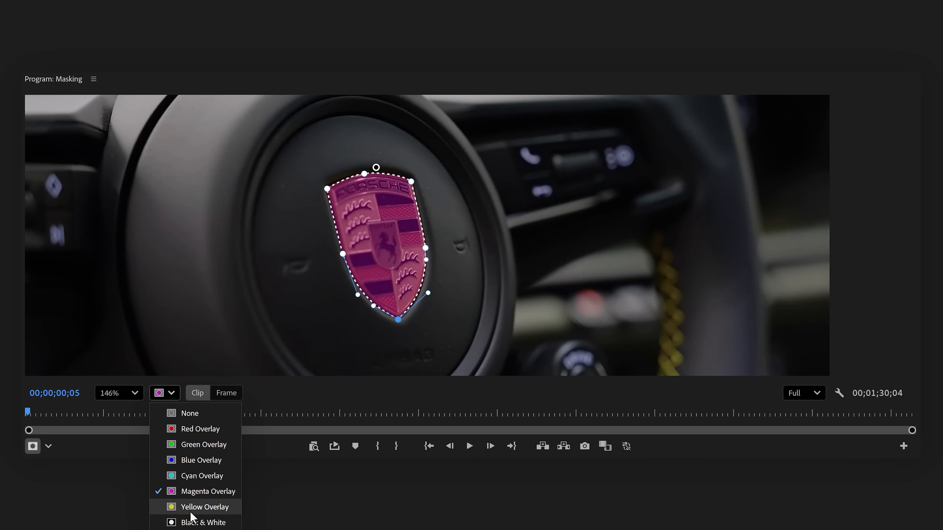
pyautogui.click(200, 430)
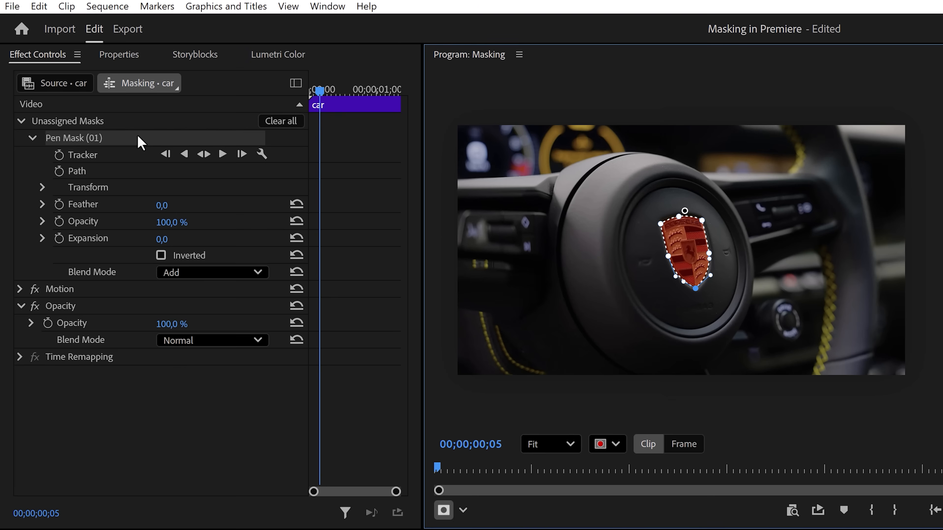
pyautogui.click(107, 139)
pyautogui.moveTo(97, 305); pyautogui.dragTo(59, 312)
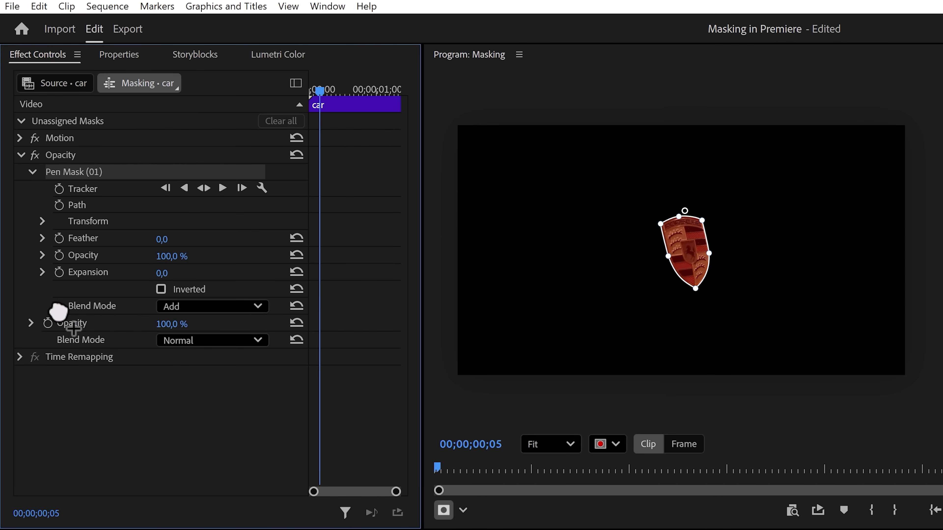
# Select the car clip's Opacity effect and draw a three-point pen mask around the emblem directly on it.
pyautogui.click(101, 393)
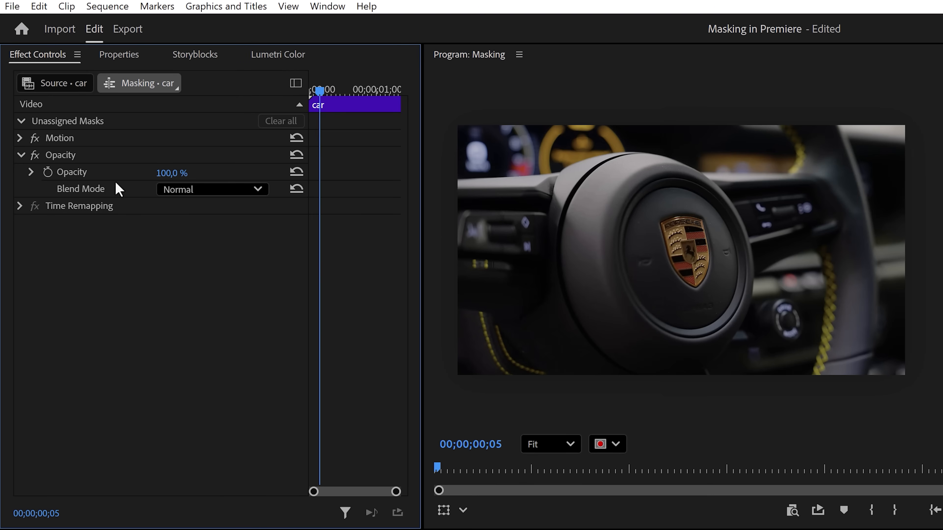
pyautogui.click(89, 156)
pyautogui.click(658, 273)
pyautogui.click(683, 206)
pyautogui.click(732, 265)
pyautogui.click(656, 274)
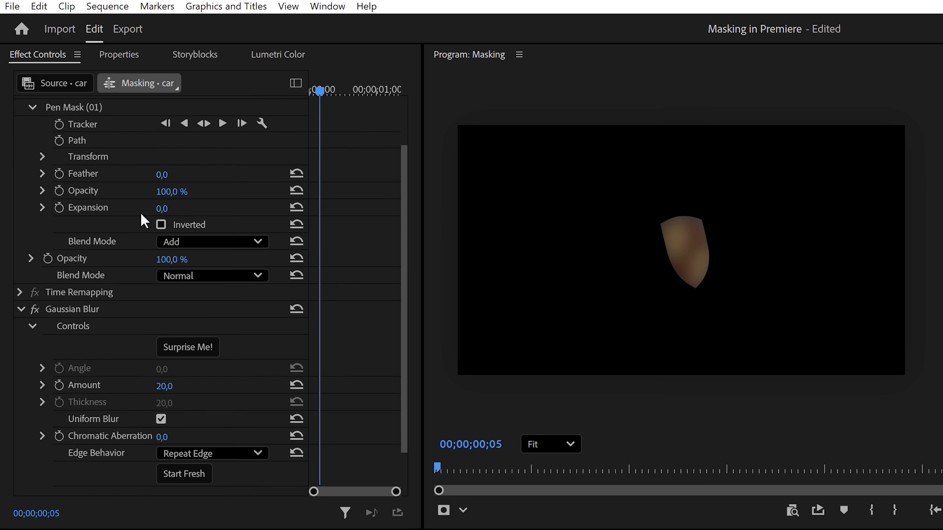
# Move the emblem's pen mask from Opacity to the Gaussian Blur effect.
pyautogui.moveTo(110, 121); pyautogui.dragTo(102, 349)
pyautogui.click(305, 359)
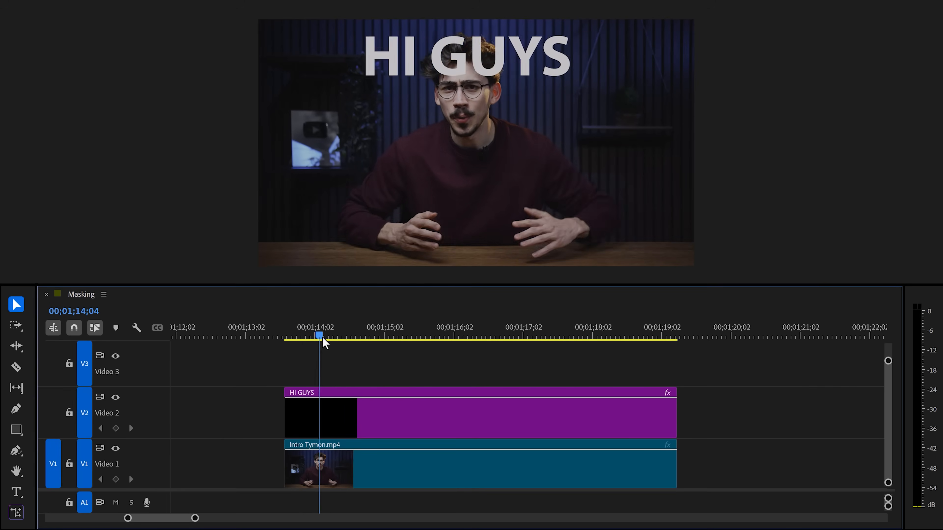
# Duplicate the intro clip from Video 1 onto Video 3, above the HI GUYS title.
pyautogui.moveTo(323, 343); pyautogui.dragTo(404, 330)
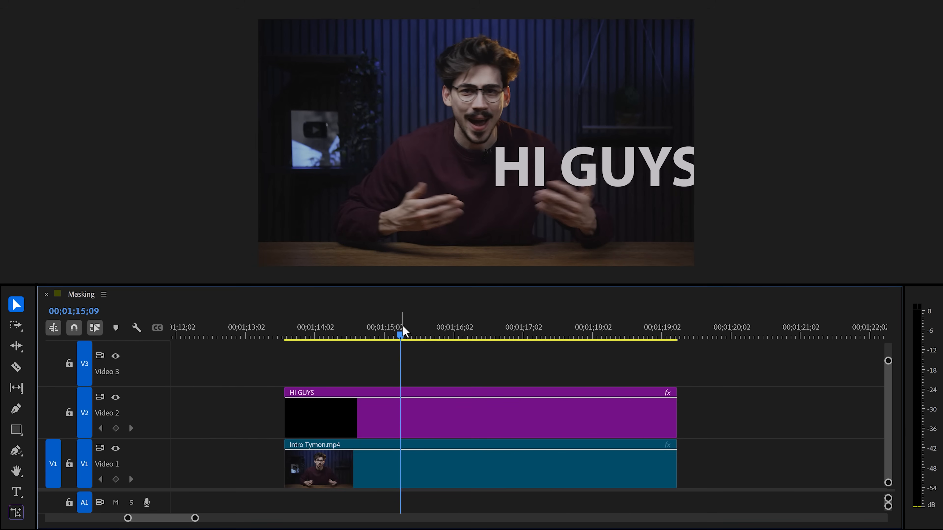
pyautogui.moveTo(465, 465); pyautogui.dragTo(462, 373)
pyautogui.click(462, 373)
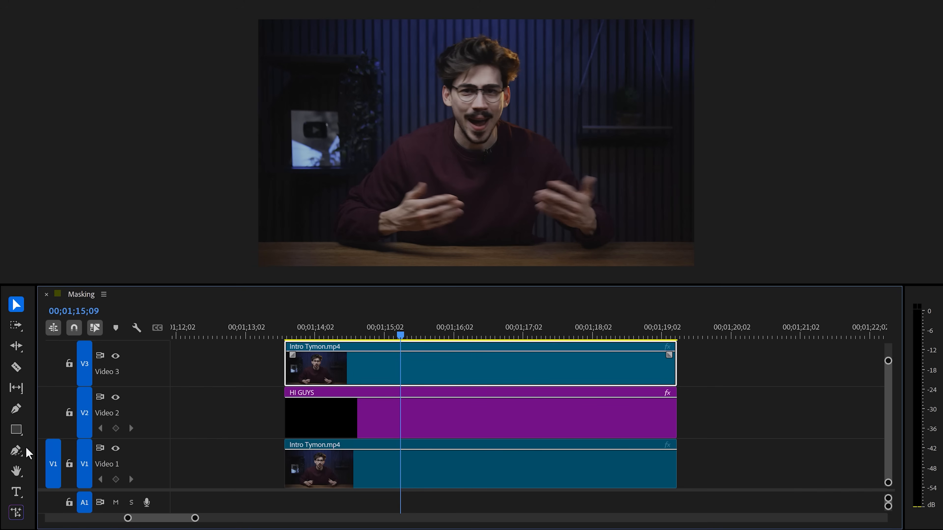
# Create an object mask of the man on the duplicated intro clip with the Object Mask Tool.
pyautogui.click(16, 450)
pyautogui.click(99, 452)
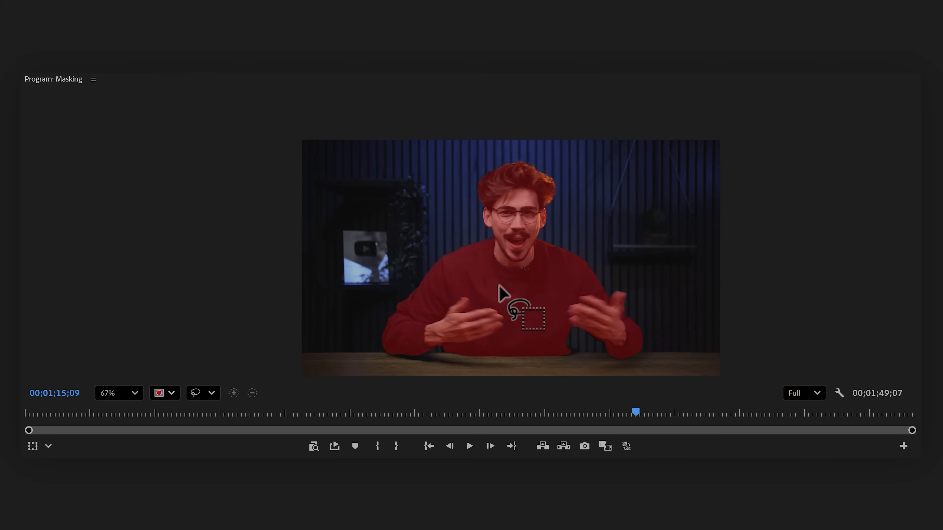
pyautogui.click(499, 286)
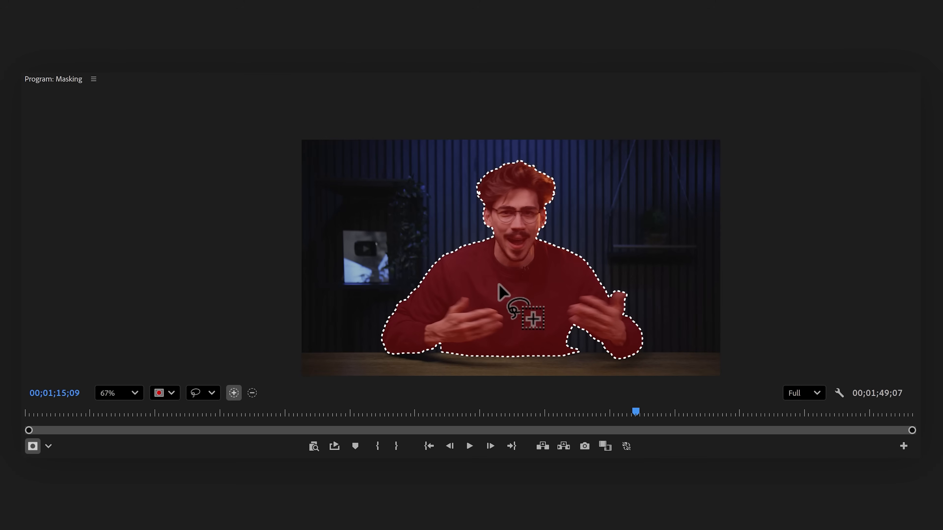
# Add the framed plaque and plant behind the man to the object mask with the lasso, and subtract them again.
pyautogui.moveTo(433, 205)
pyautogui.mouseDown()
pyautogui.moveTo(338, 222)
pyautogui.moveTo(446, 233)
pyautogui.moveTo(434, 208)
pyautogui.mouseUp()
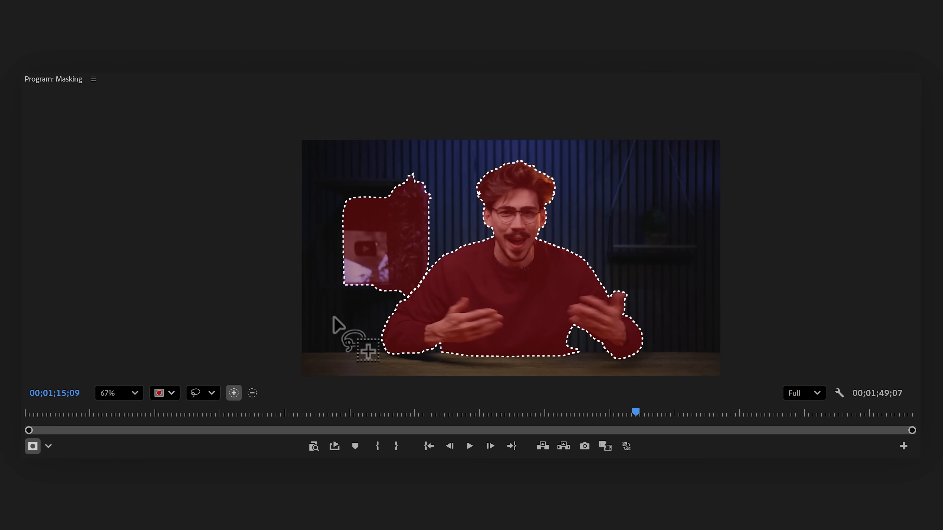
pyautogui.press('alt')
pyautogui.moveTo(340, 313)
pyautogui.mouseDown()
pyautogui.moveTo(322, 261)
pyautogui.moveTo(429, 273)
pyautogui.moveTo(355, 315)
pyautogui.mouseUp()
pyautogui.moveTo(449, 208)
pyautogui.mouseDown()
pyautogui.moveTo(427, 270)
pyautogui.moveTo(395, 182)
pyautogui.moveTo(449, 207)
pyautogui.mouseUp()
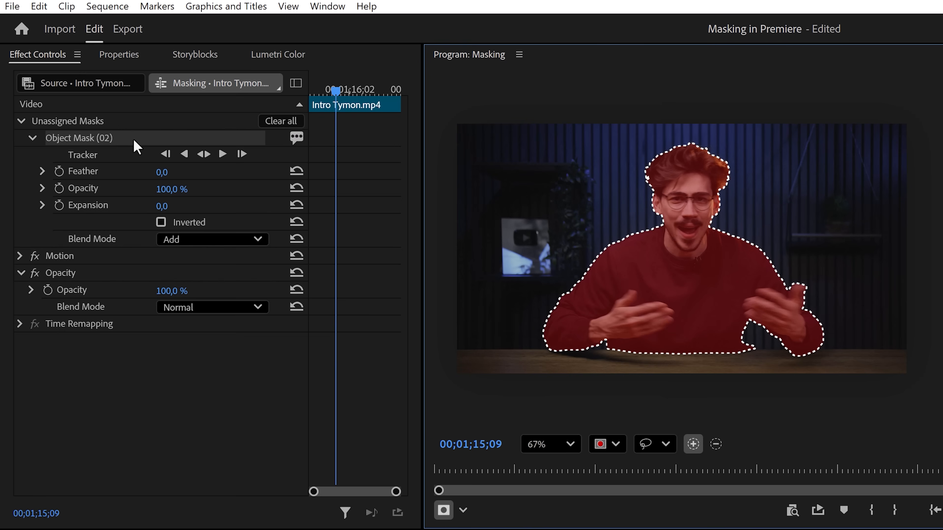
# Track the man's object mask through the duplicated clip and assign it to the clip's Opacity effect.
pyautogui.click(223, 154)
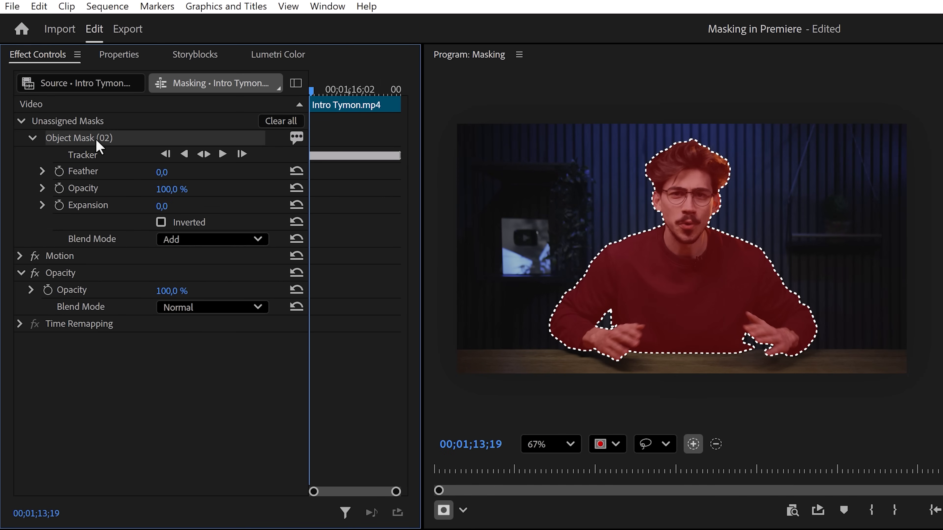
pyautogui.moveTo(97, 142); pyautogui.dragTo(80, 276)
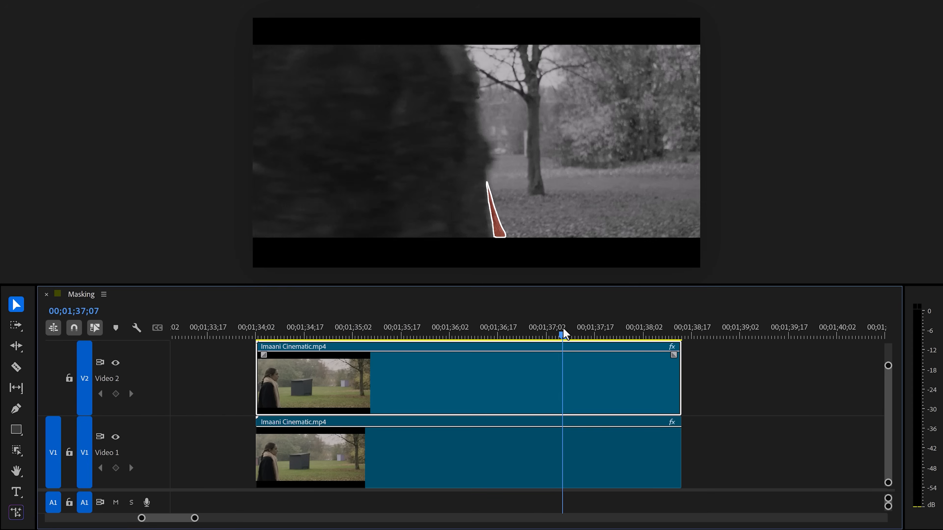
pyautogui.moveTo(564, 334)
pyautogui.mouseDown()
pyautogui.moveTo(580, 334)
pyautogui.moveTo(553, 335)
pyautogui.mouseUp()
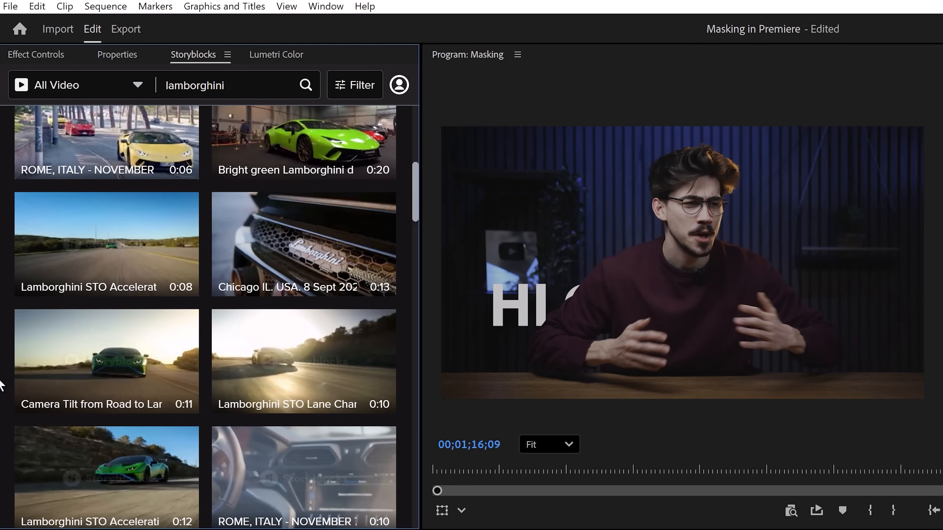
# Download the "Camera Tilt from Road" Lamborghini stock clip from Storyblocks as 4KMP4 (h264).
pyautogui.moveTo(53, 400)
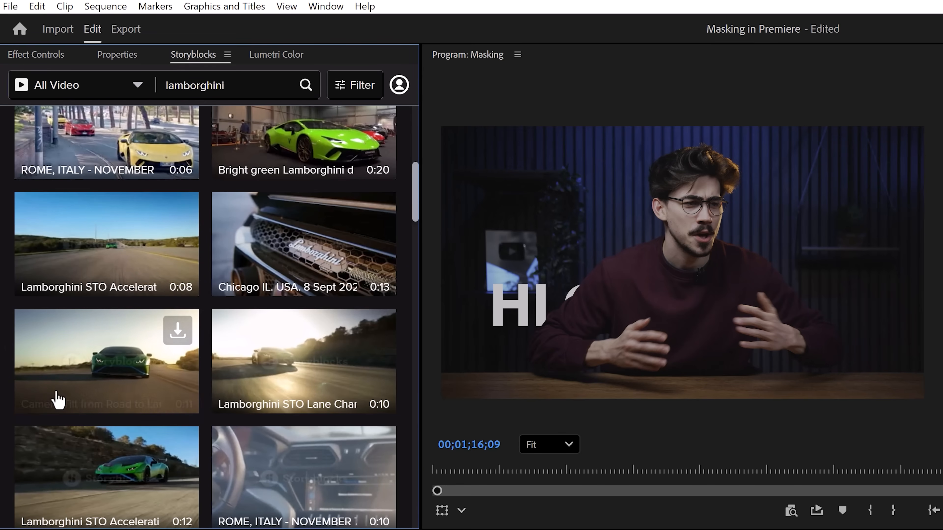
pyautogui.click(177, 334)
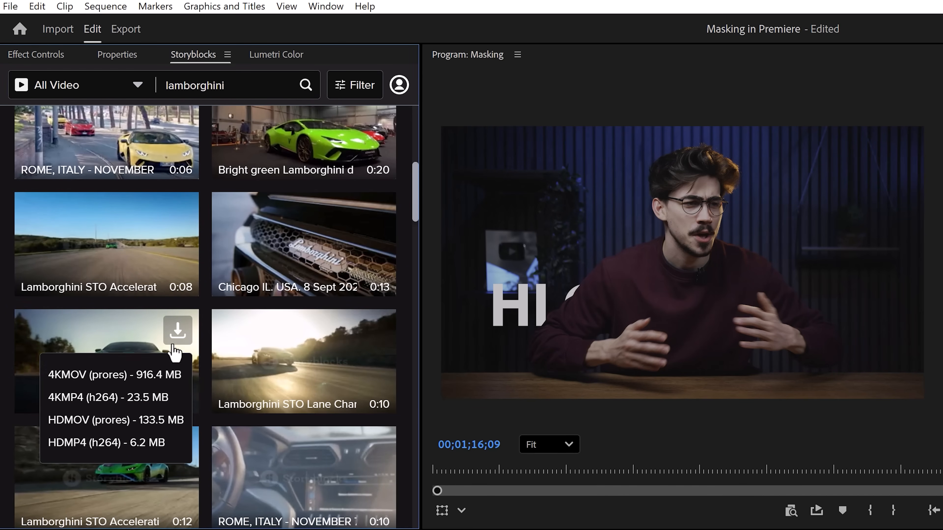
pyautogui.click(99, 401)
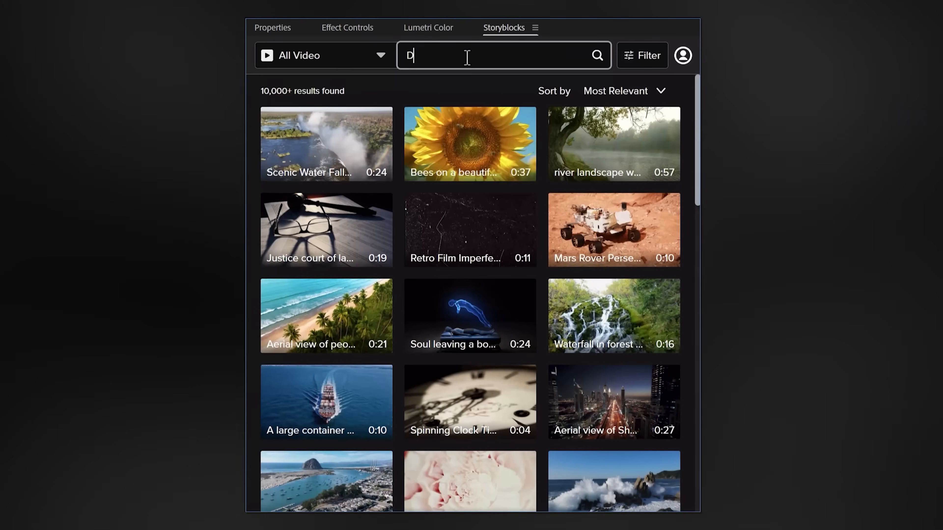
# Search the Storyblocks video library for "Drone footage" and browse the results.
pyautogui.write('rone footage')
pyautogui.press('Return')
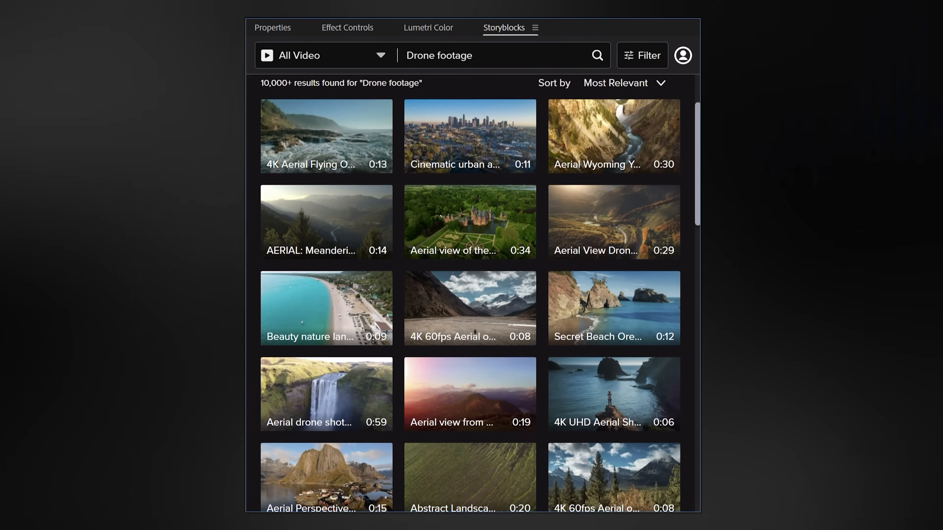
pyautogui.scroll(-2, 470, 293)
pyautogui.scroll(-3, 470, 293)
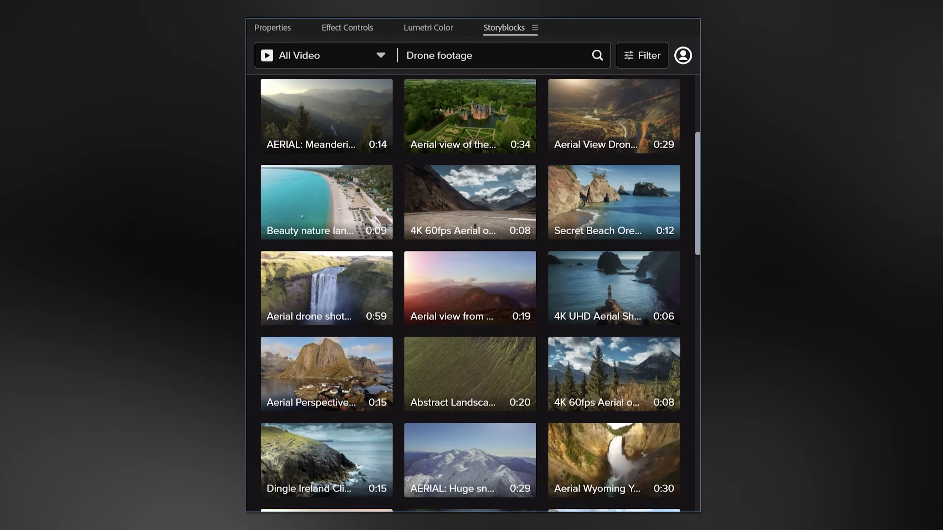
pyautogui.scroll(-1, 470, 294)
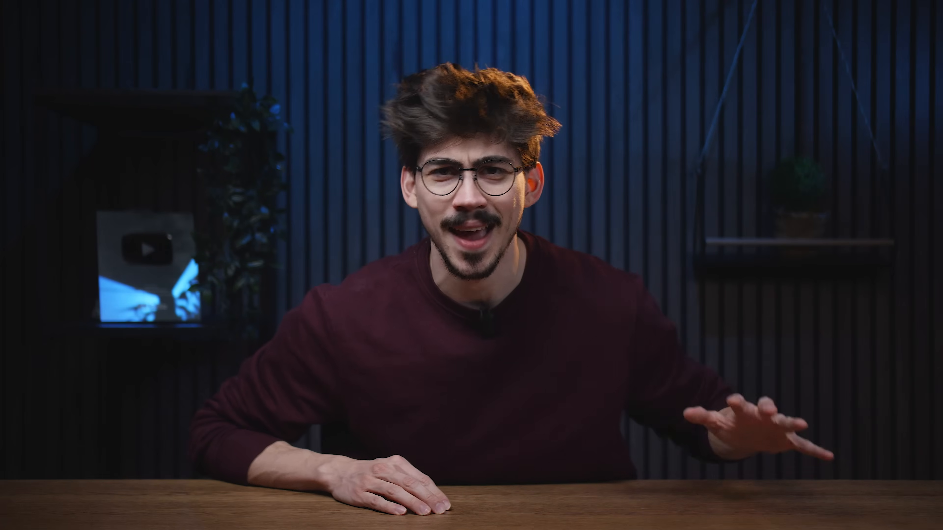